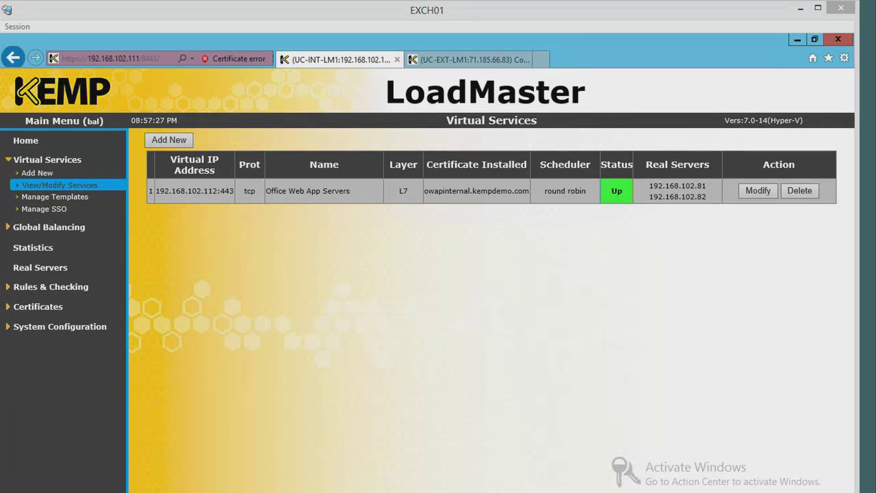
# Step: Add a virtual service named "exchange 2013" at address 192.168.102.115 on port 443, keeping the tcp protocol
pyautogui.click(188, 140)
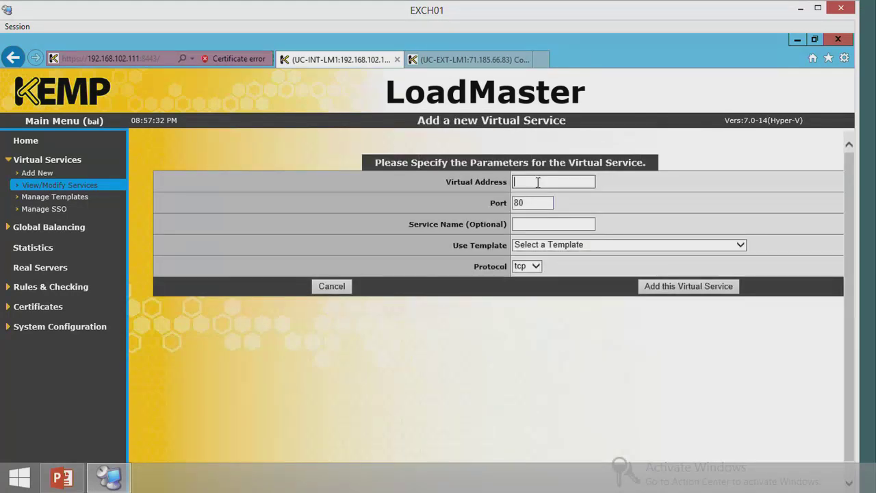
pyautogui.write('192.1')
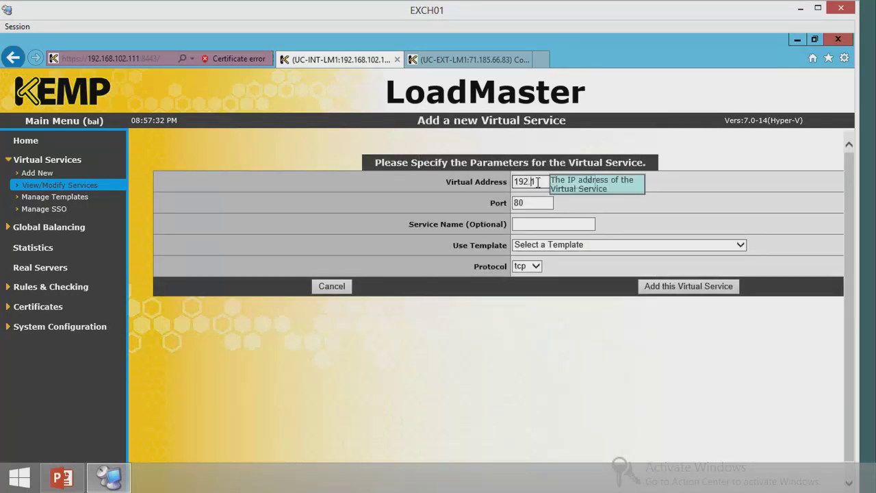
pyautogui.write('68.102.150')
pyautogui.press('Tab')
pyautogui.write('443')
pyautogui.press('Tab')
pyautogui.write('exchange 2013')
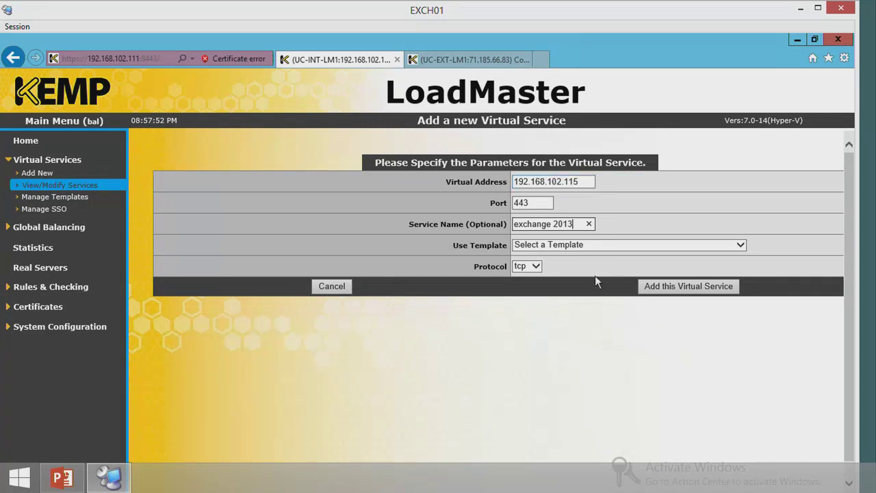
pyautogui.click(658, 284)
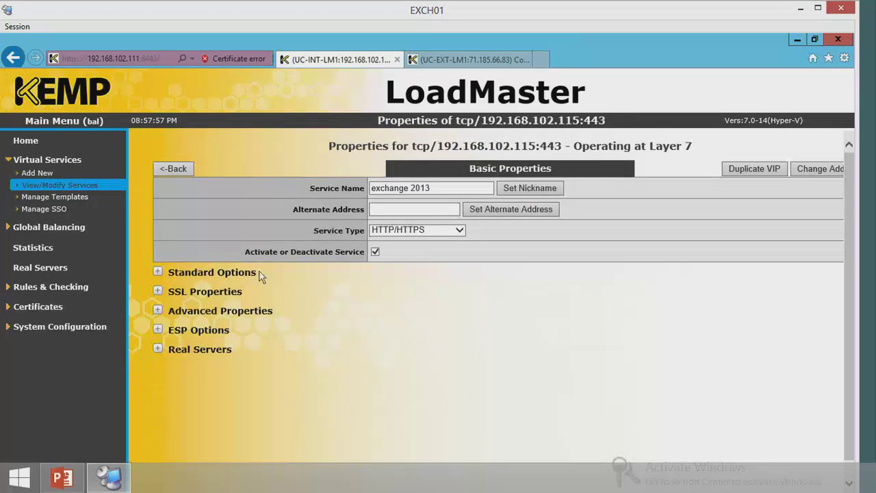
# Step: Disable Transparency in the standard options of the exchange 2013 virtual service, then collapse those options
pyautogui.click(157, 272)
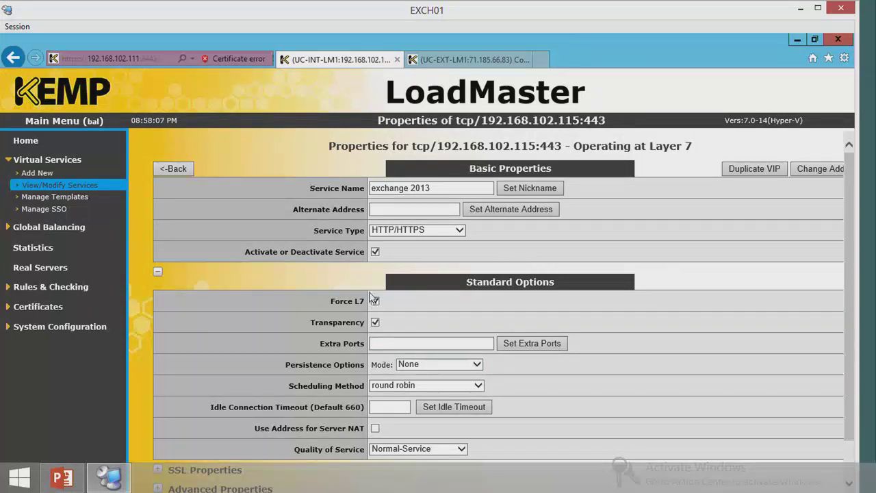
pyautogui.click(375, 321)
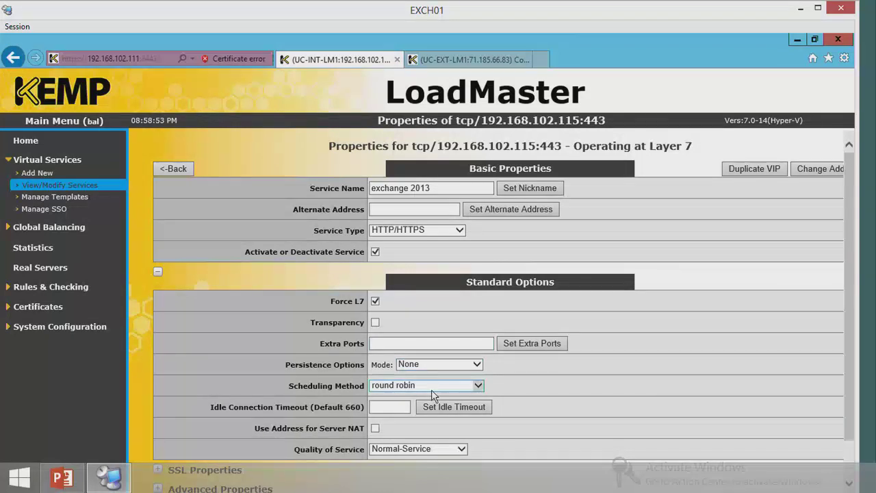
pyautogui.moveTo(432, 390)
pyautogui.click(156, 272)
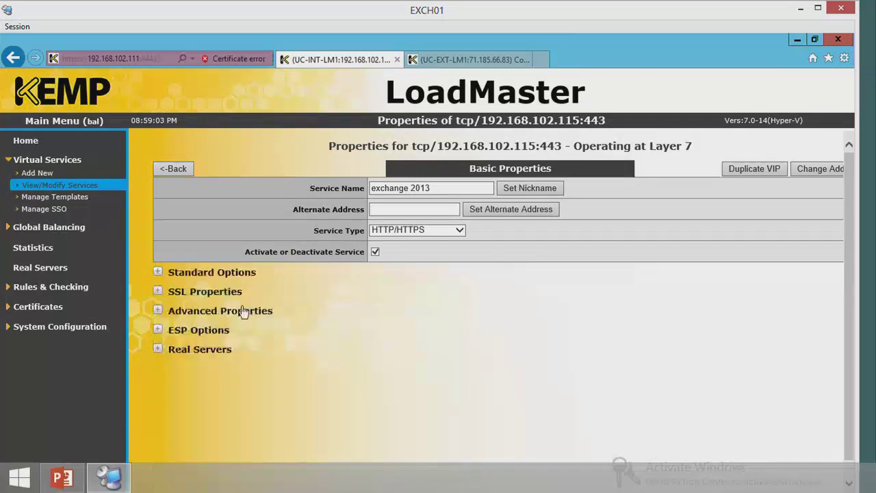
# Step: Set the real server health check URL to /owa/healthcheck.htm for the exchange 2013 service
pyautogui.click(158, 350)
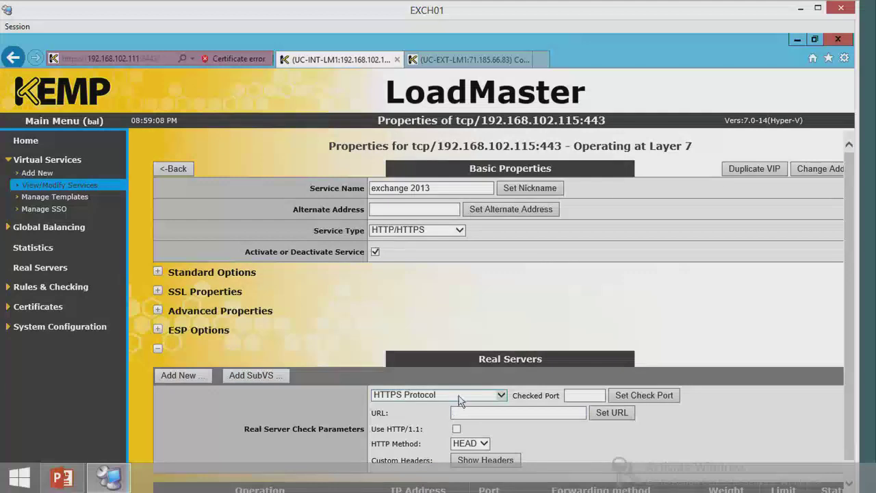
pyautogui.click(521, 413)
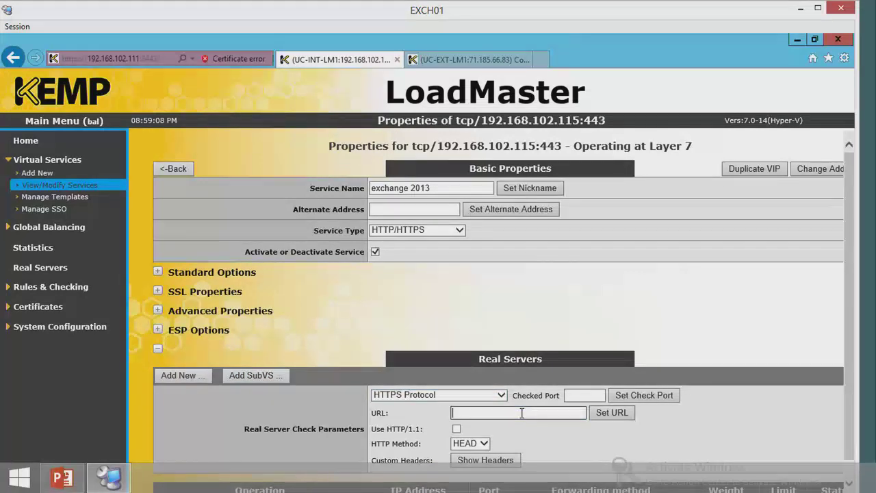
pyautogui.write('/owa/healthcheck.htm')
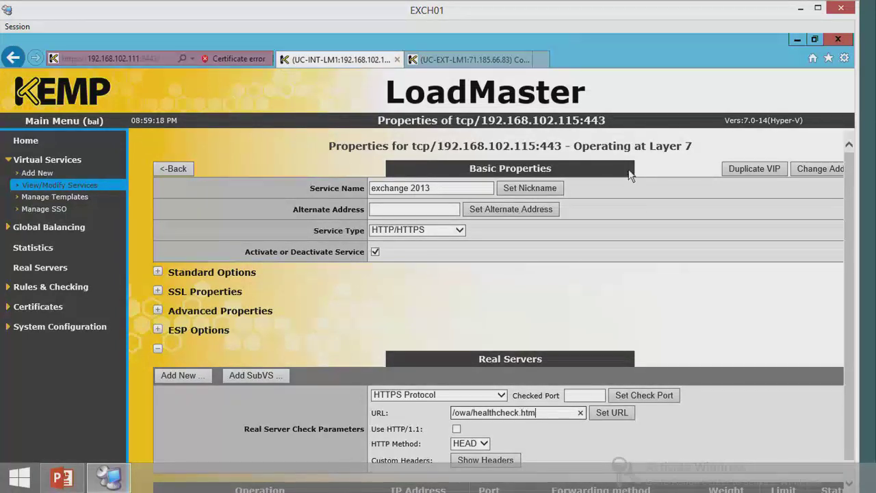
pyautogui.click(607, 412)
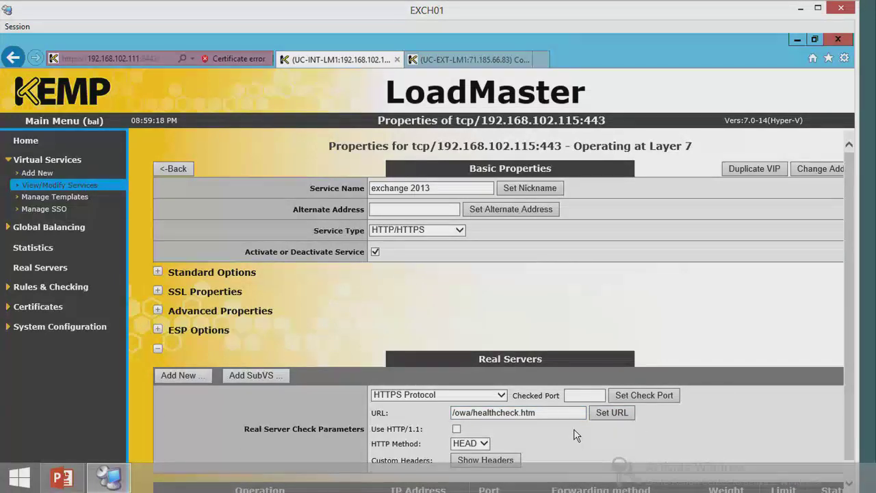
# Step: Add 192.168.102.71 as a real server of the exchange 2013 service on port 443
pyautogui.scroll(-1, 573, 429)
pyautogui.click(190, 357)
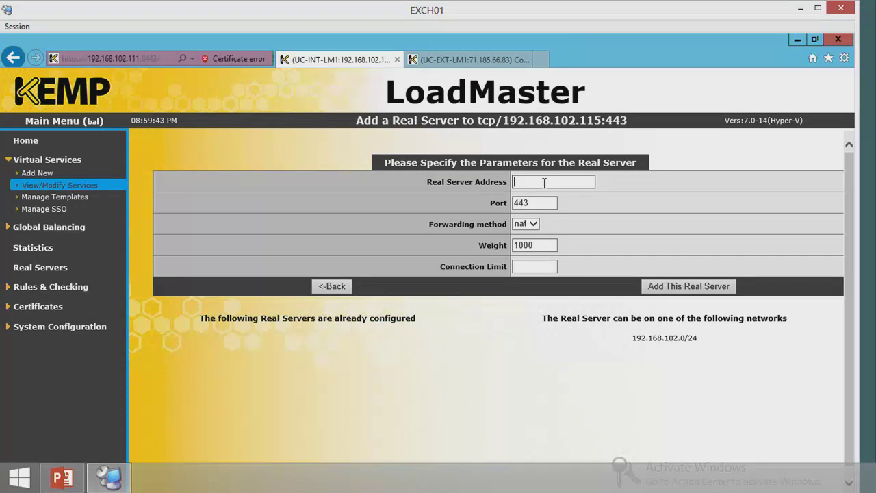
pyautogui.write('192.168.102.71')
pyautogui.press('Return')
pyautogui.press('Return')
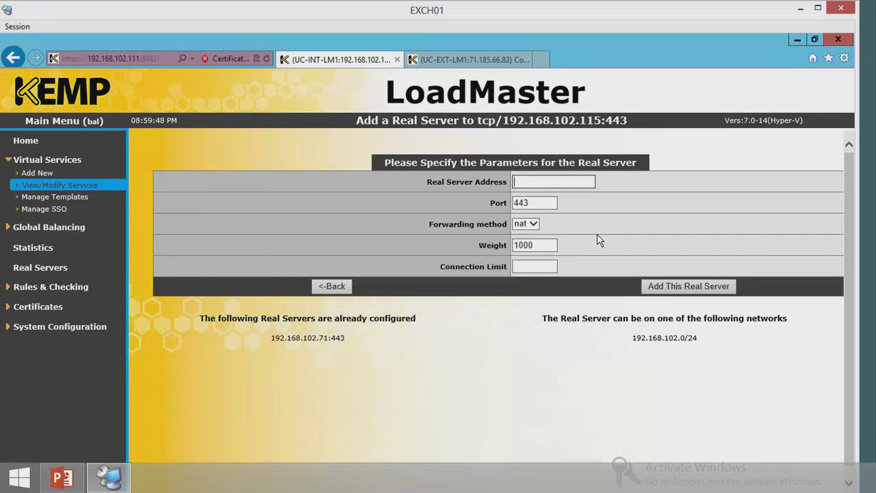
# Step: Add 192.168.102.72 as a second real server on port 443 and return to the virtual services list
pyautogui.write('192.168.102.71')
pyautogui.press('BackSpace')
pyautogui.write('2')
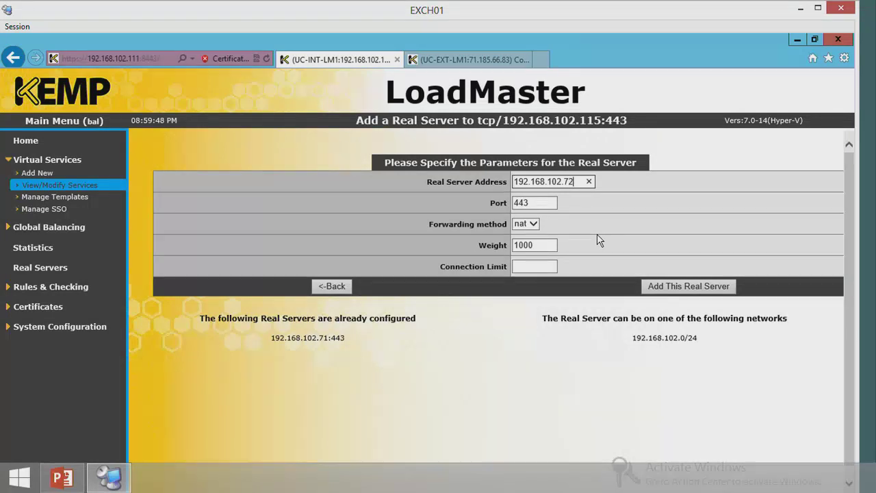
pyautogui.press('Return')
pyautogui.press('Return')
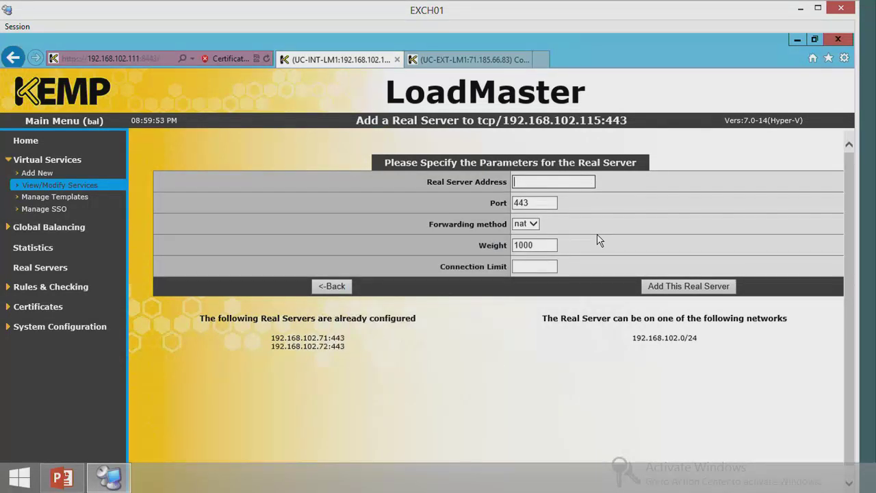
pyautogui.click(336, 287)
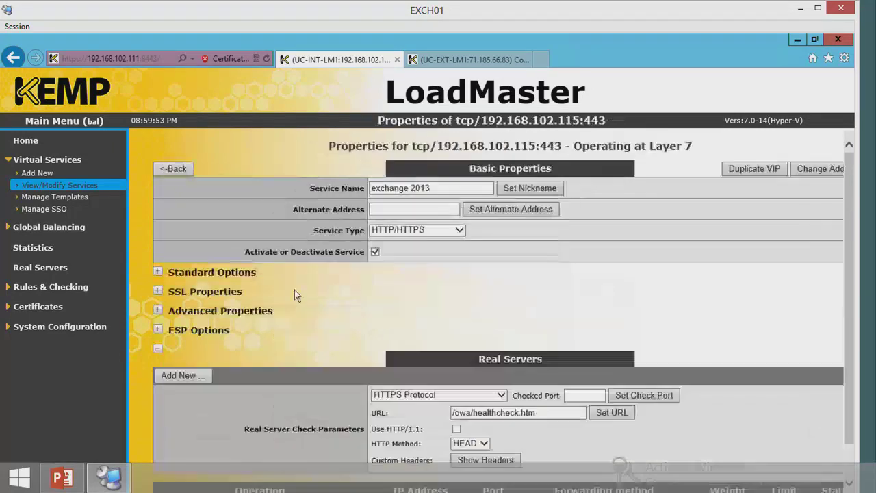
pyautogui.click(174, 169)
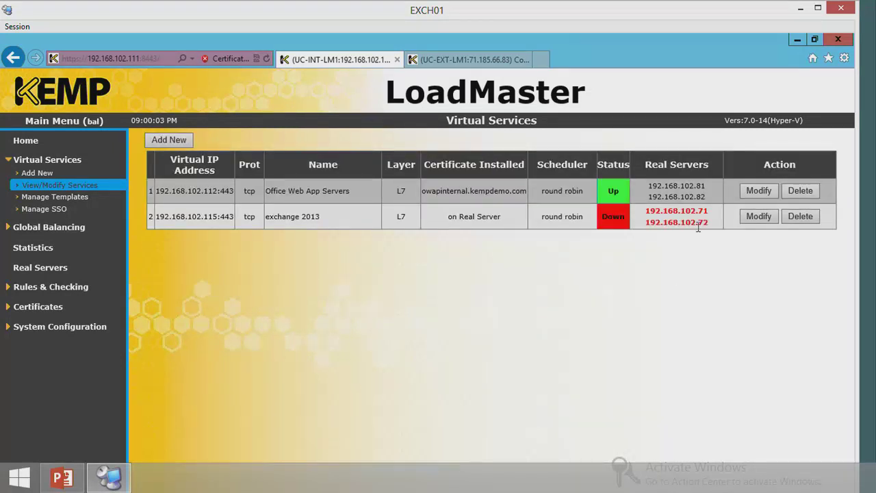
# Step: Enable HTTP/1.1 and set the HTTP method to GET for the exchange 2013 health check, then return to the services list
pyautogui.click(758, 216)
pyautogui.scroll(-1, 610, 312)
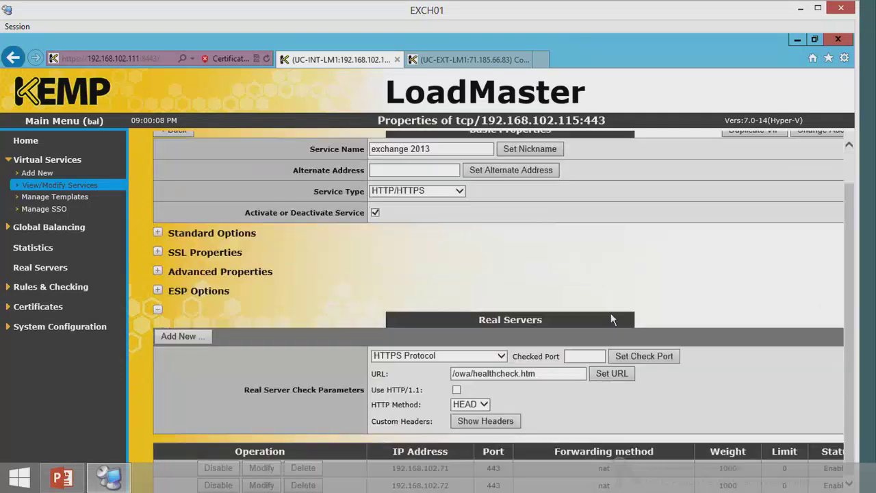
pyautogui.click(455, 391)
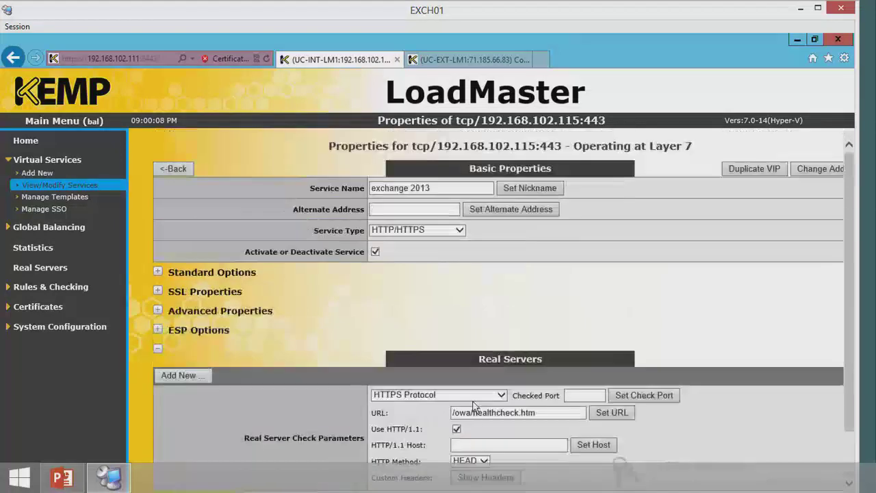
pyautogui.click(471, 460)
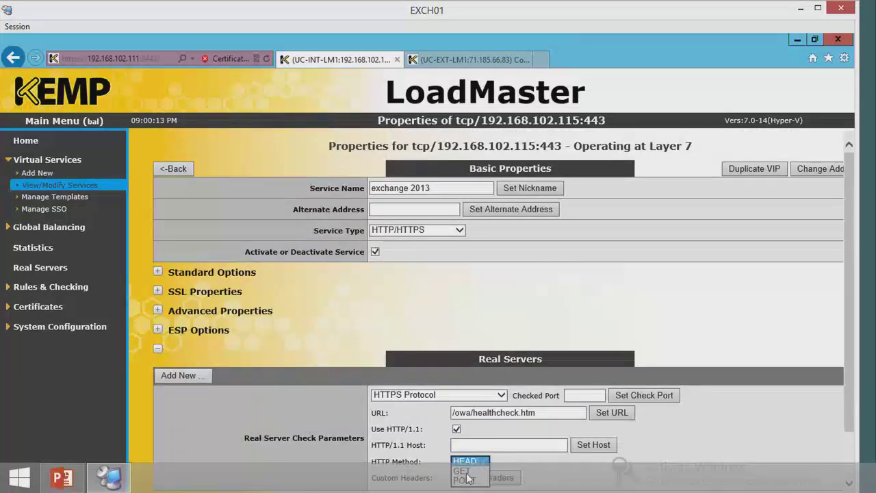
pyautogui.click(782, 406)
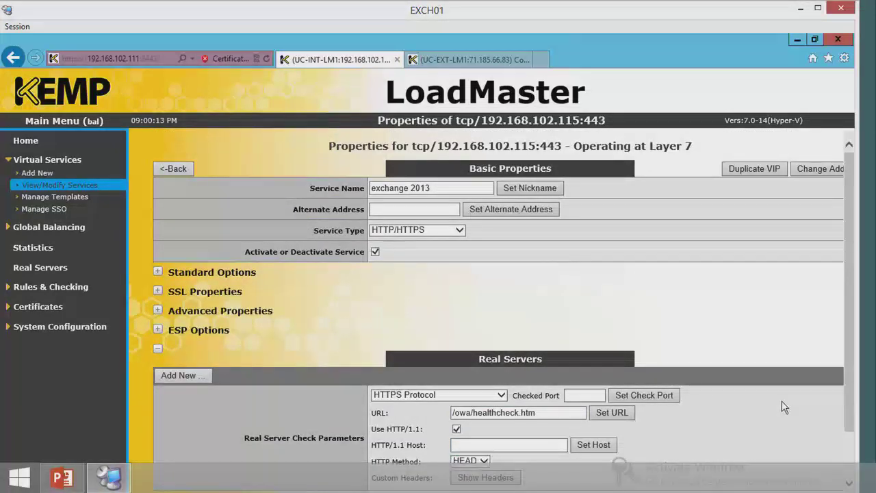
pyautogui.scroll(-1, 783, 407)
pyautogui.click(471, 404)
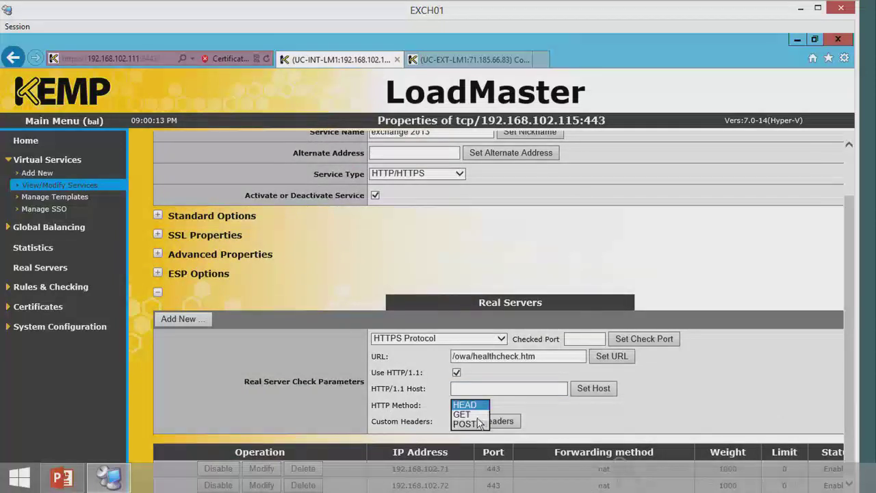
pyautogui.click(477, 414)
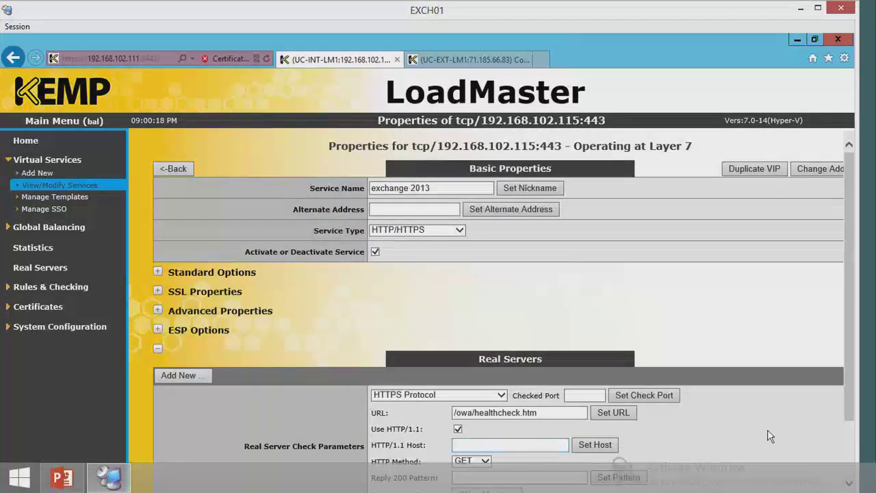
pyautogui.scroll(-1, 851, 437)
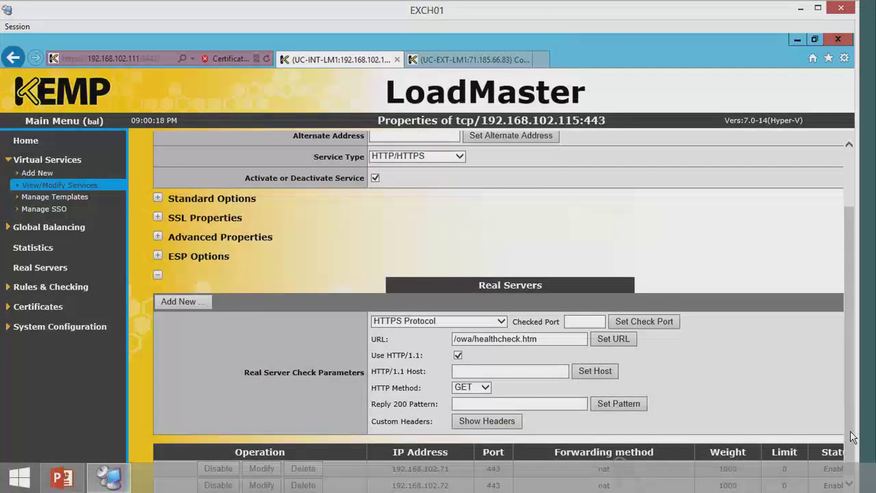
pyautogui.scroll(2, 856, 397)
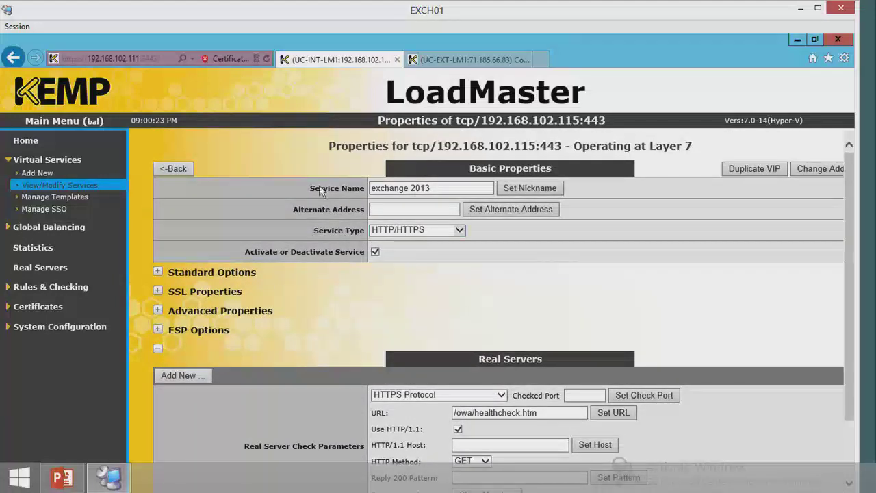
pyautogui.click(172, 169)
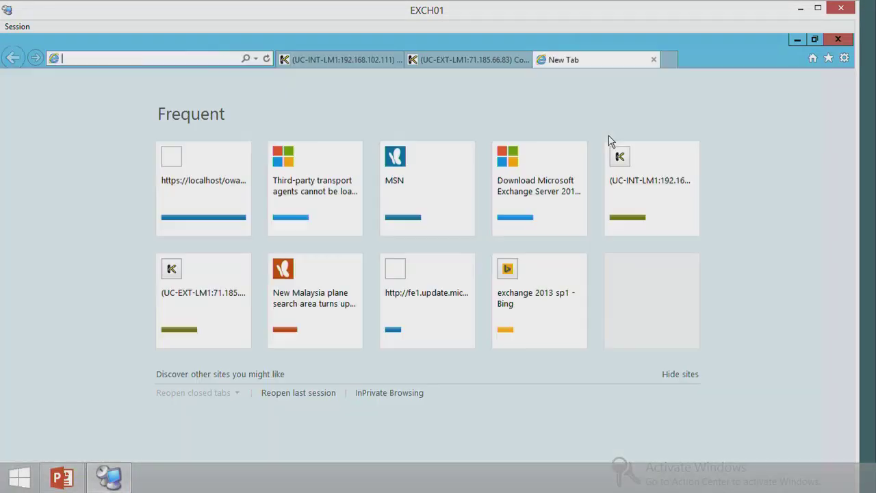
pyautogui.write('mail')
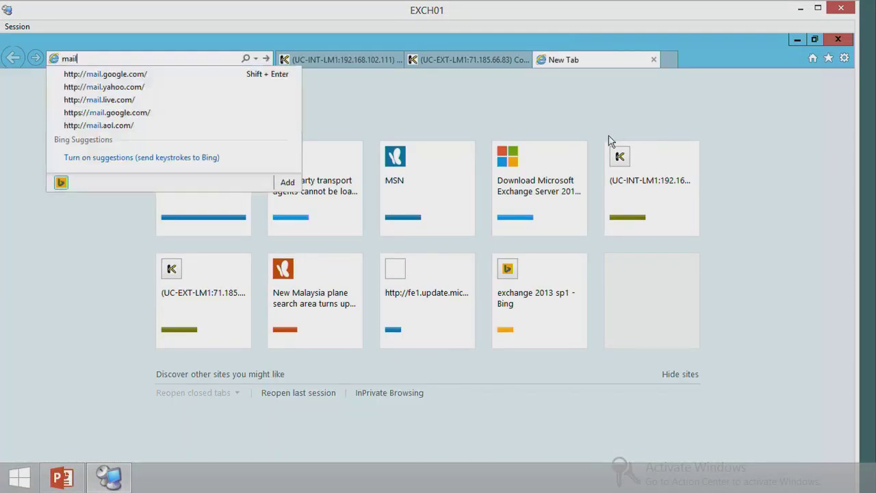
pyautogui.write('.kempdemo.c')
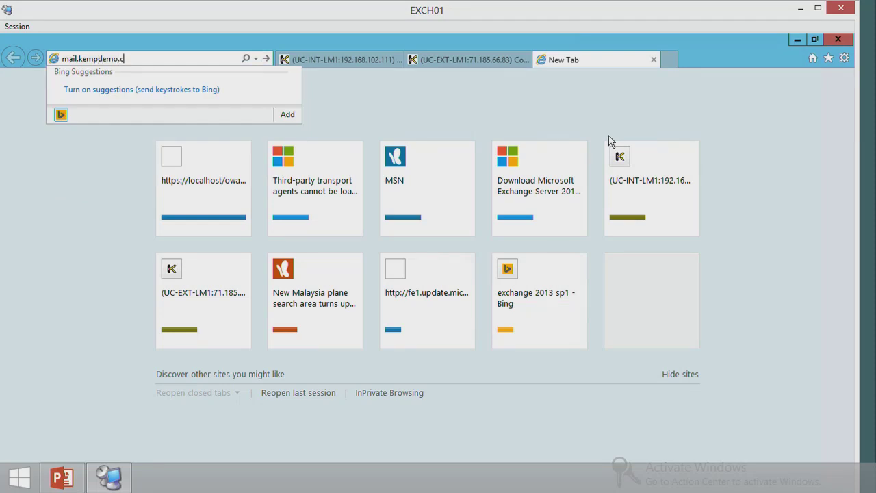
pyautogui.write('om/owa')
pyautogui.press('Home')
pyautogui.write('https://')
pyautogui.press('Return')
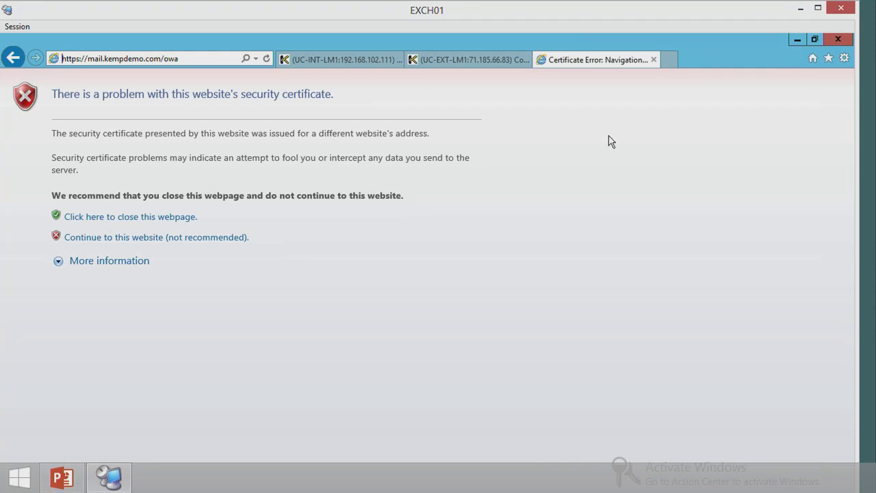
pyautogui.click(195, 241)
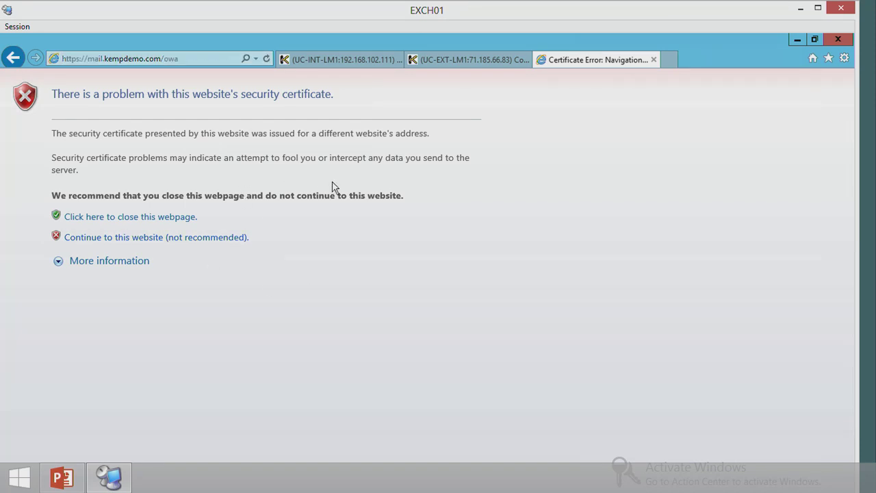
pyautogui.click(175, 239)
# Step: Open localhost/ecp in another tab past the certificate warning and sign in to the Exchange Admin Center with the account password
pyautogui.click(669, 61)
pyautogui.write('localhost')
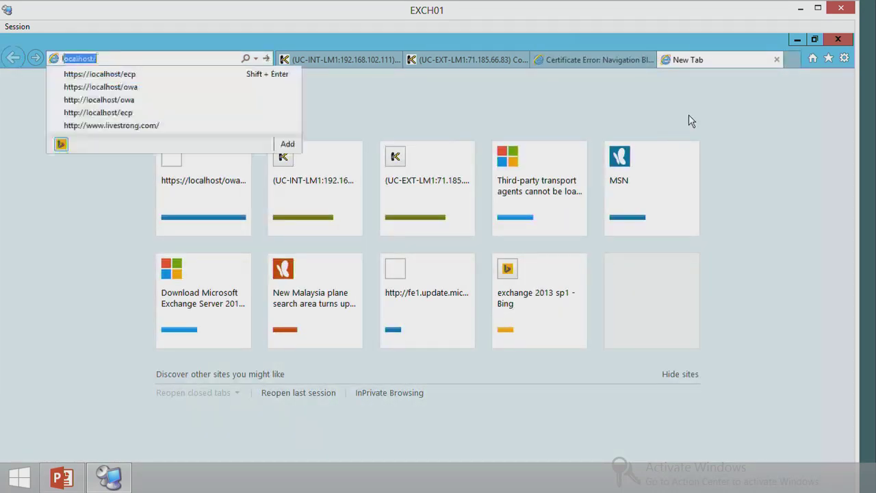
pyautogui.write('/ecp')
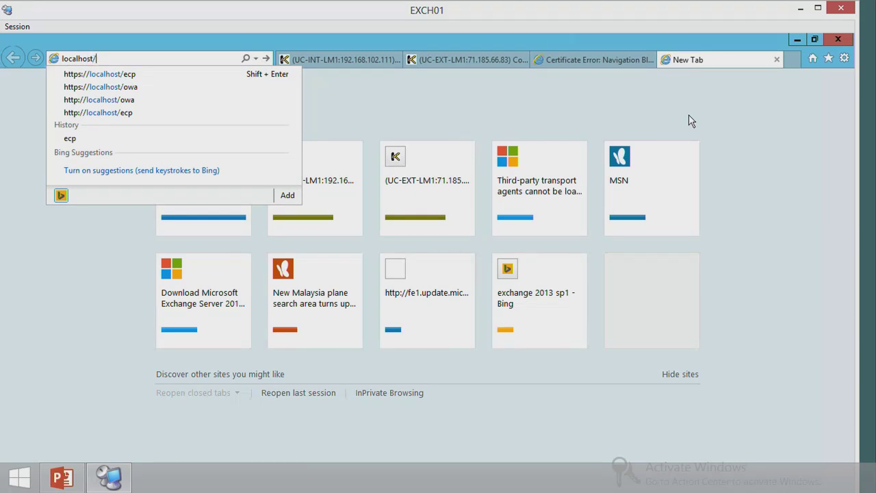
pyautogui.press('Return')
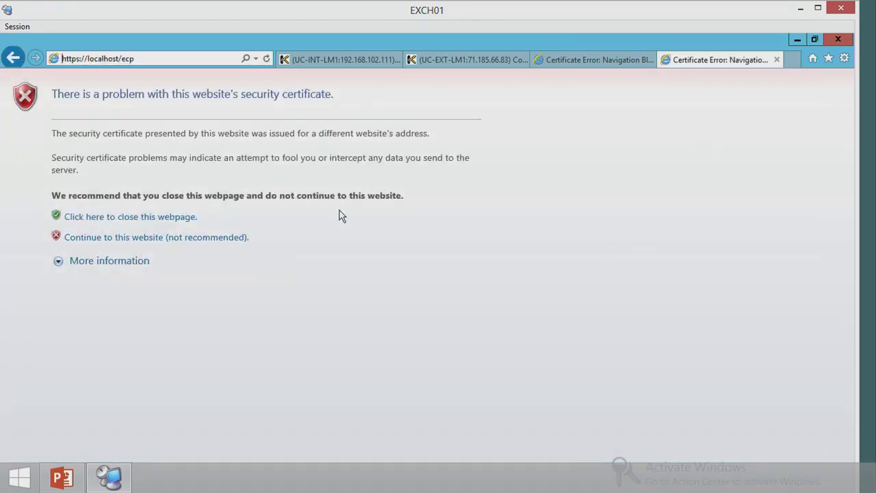
pyautogui.click(213, 238)
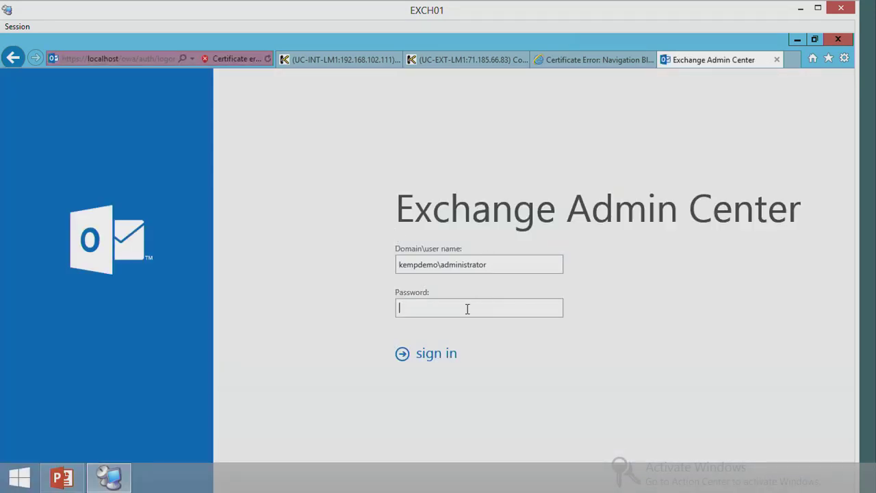
pyautogui.write('••••••••••')
pyautogui.press('Return')
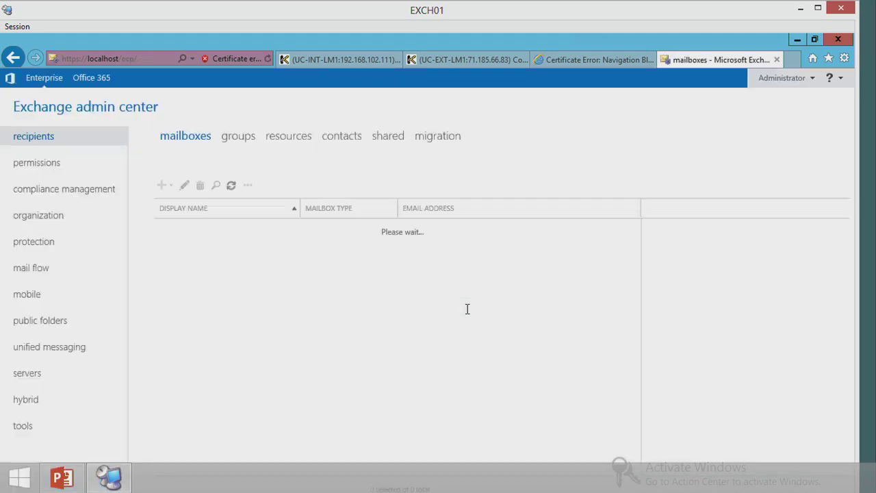
# Step: Open the certificates page for the Exchange servers
pyautogui.click(72, 378)
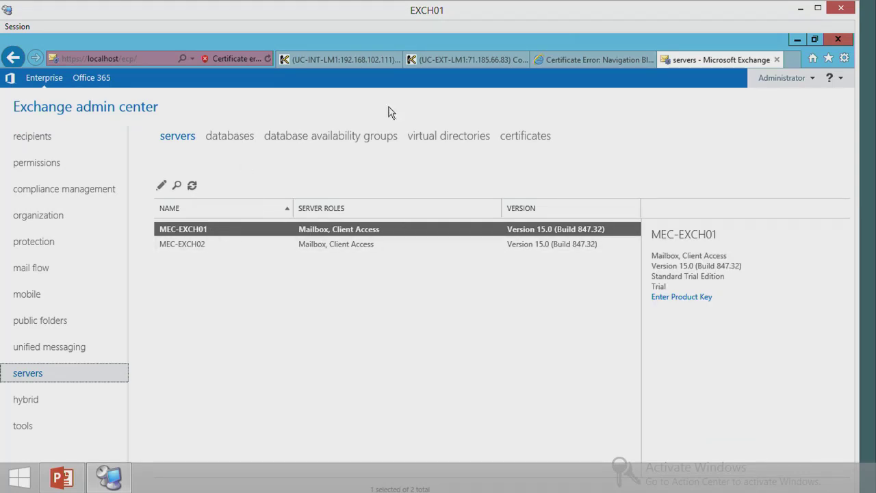
pyautogui.click(520, 140)
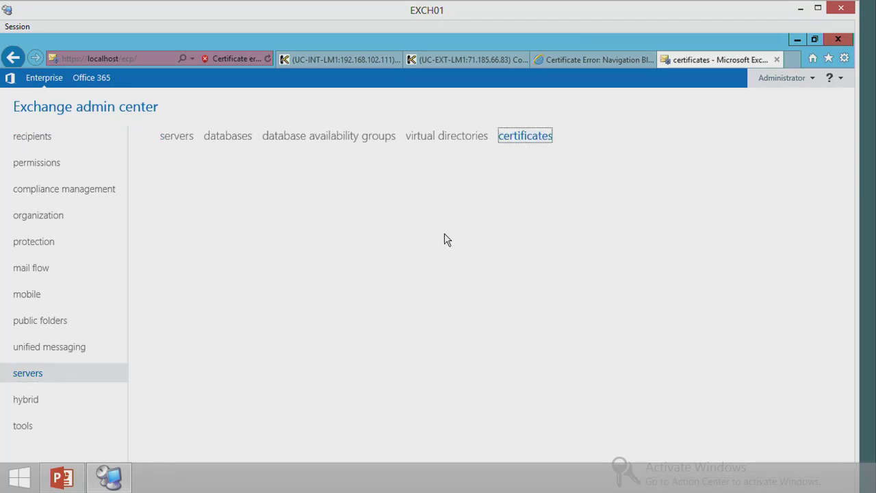